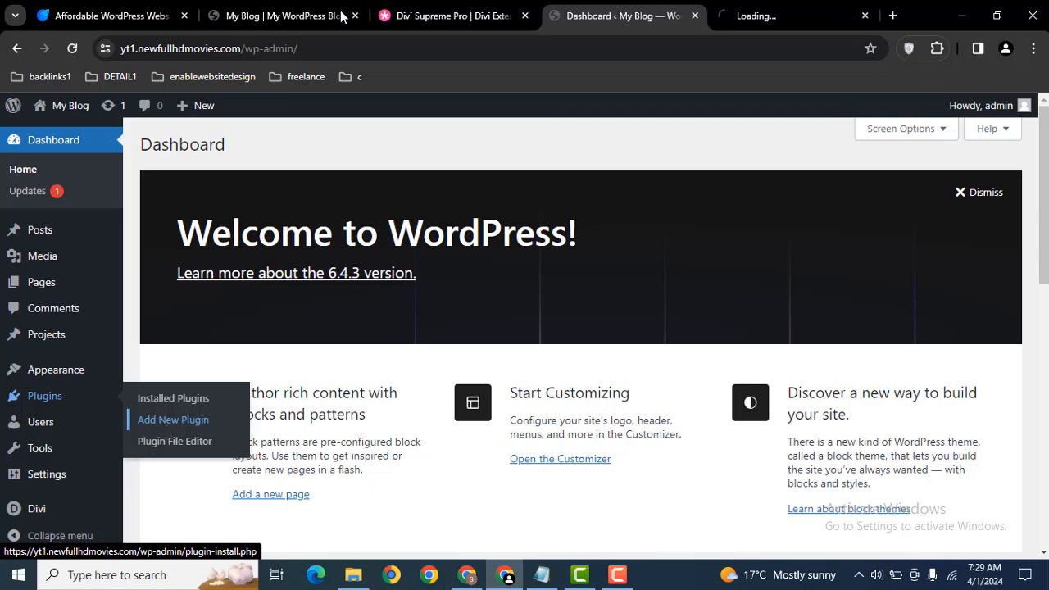
View the Divi Supreme Pro product page on the Elegant Themes marketplace.
click(459, 15)
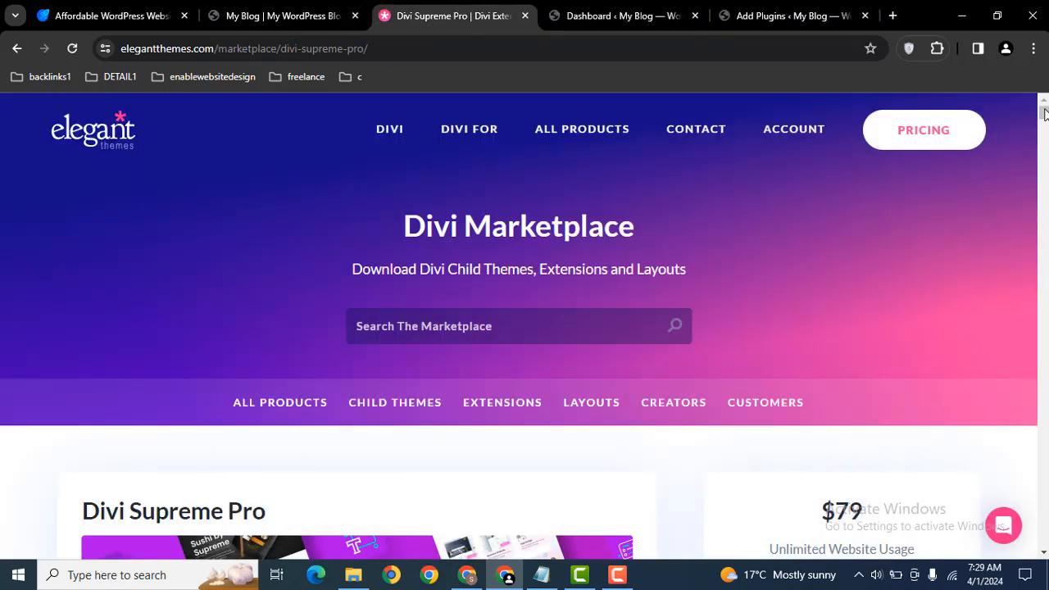
scroll(1043, 113, down, 5)
scroll(1044, 113, up, 5)
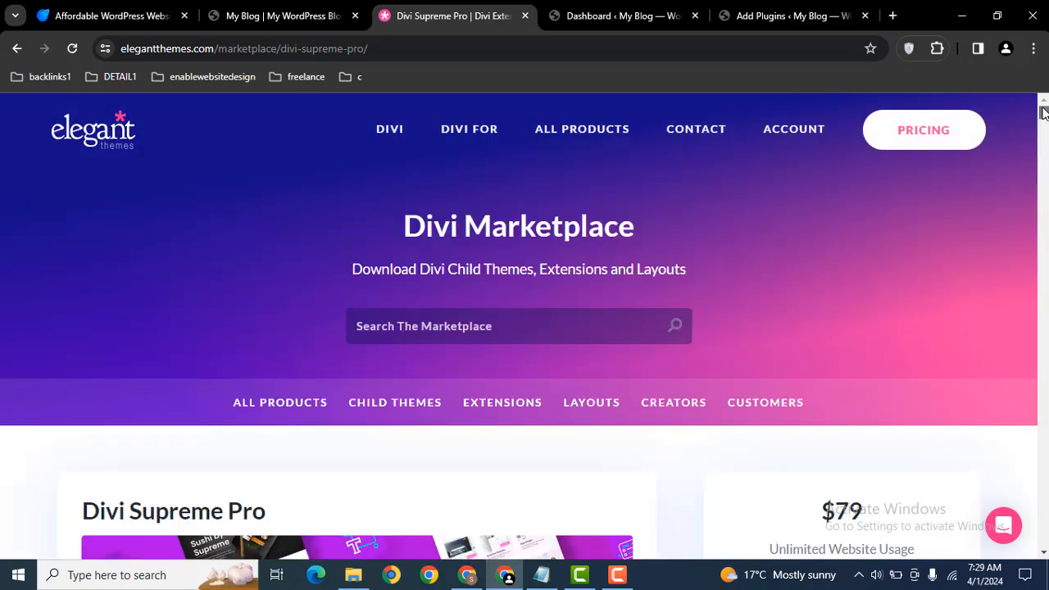
Upload supreme-modules-pro-for-divi_v4.9.95.zip from the resources folder as a new WordPress plugin and install it.
click(799, 18)
click(310, 147)
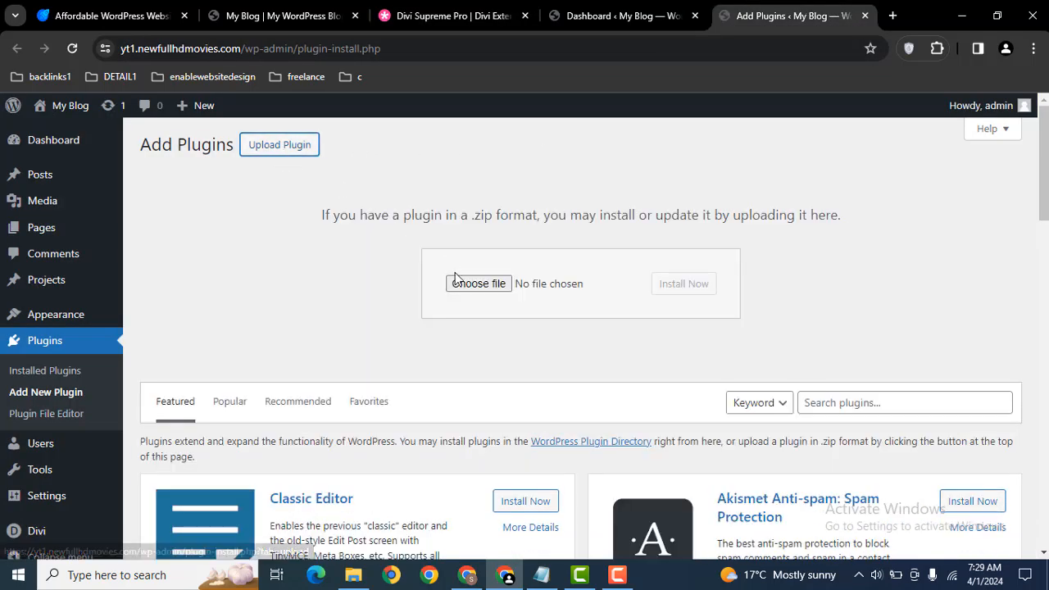
click(480, 282)
click(219, 213)
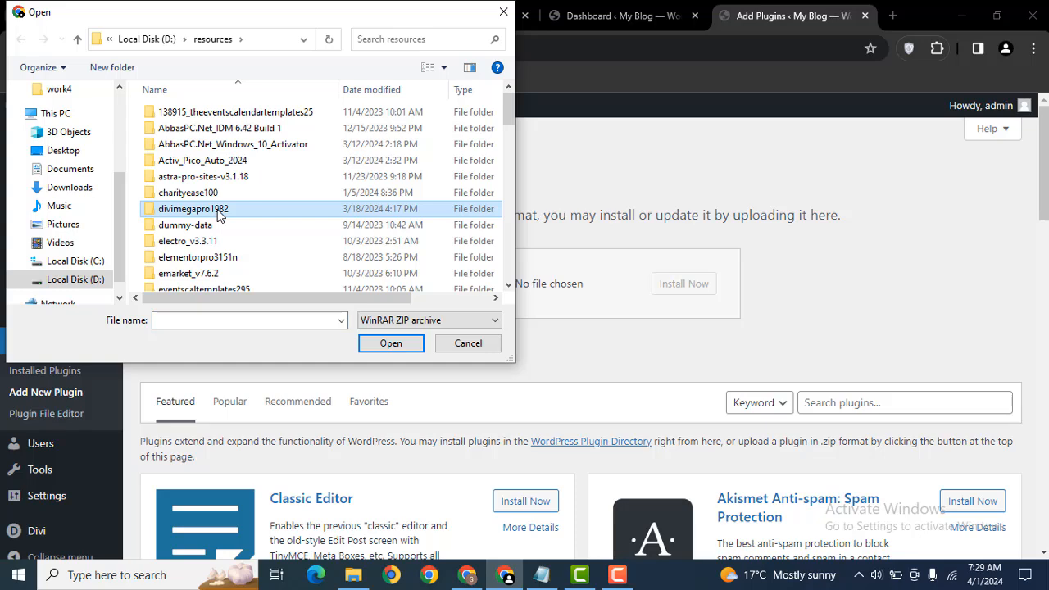
key(s)
key(s)
key(s)
key(s)
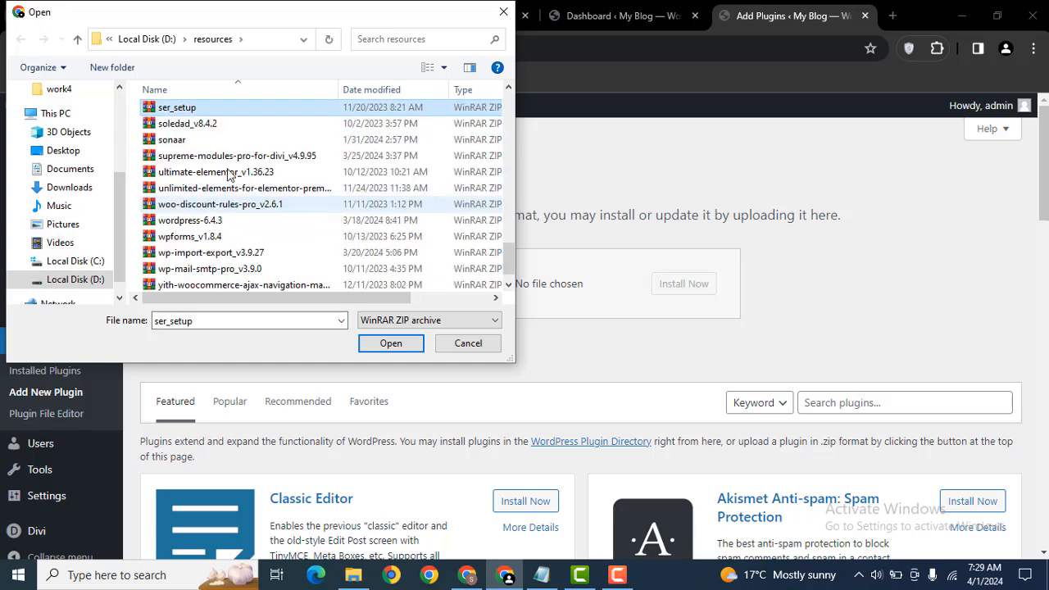
double_click(211, 155)
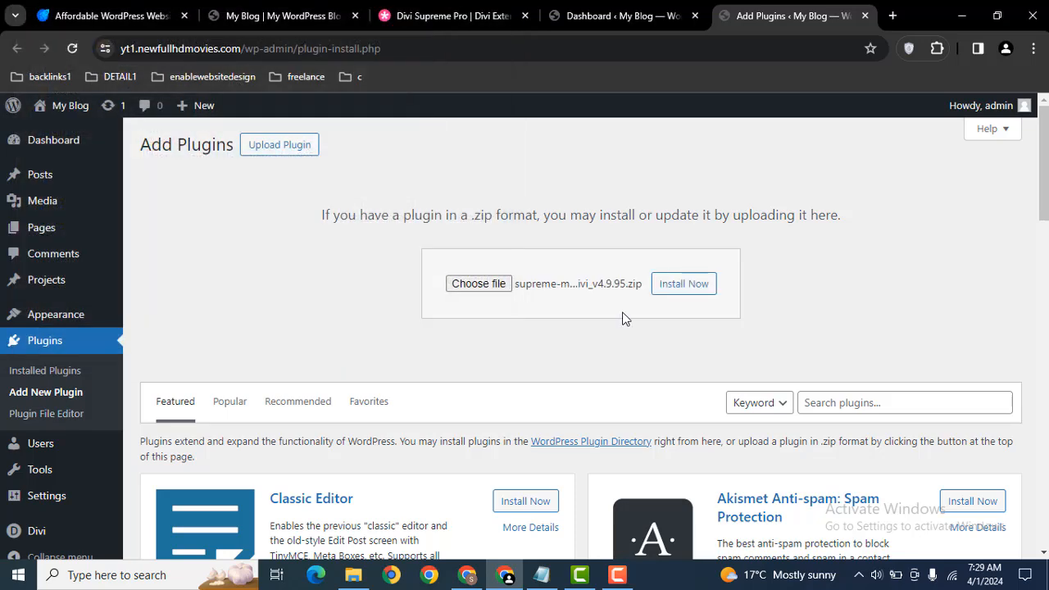
click(711, 284)
Look through the feature descriptions and price on the Divi Supreme Pro marketplace page while the installation runs.
click(421, 8)
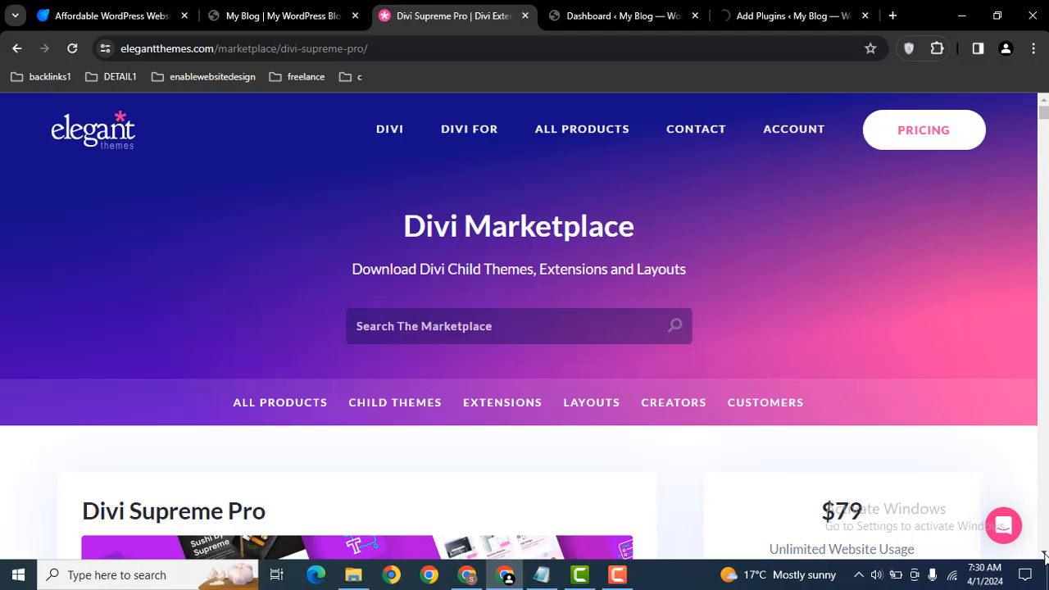
drag(1043, 553, 1043, 553)
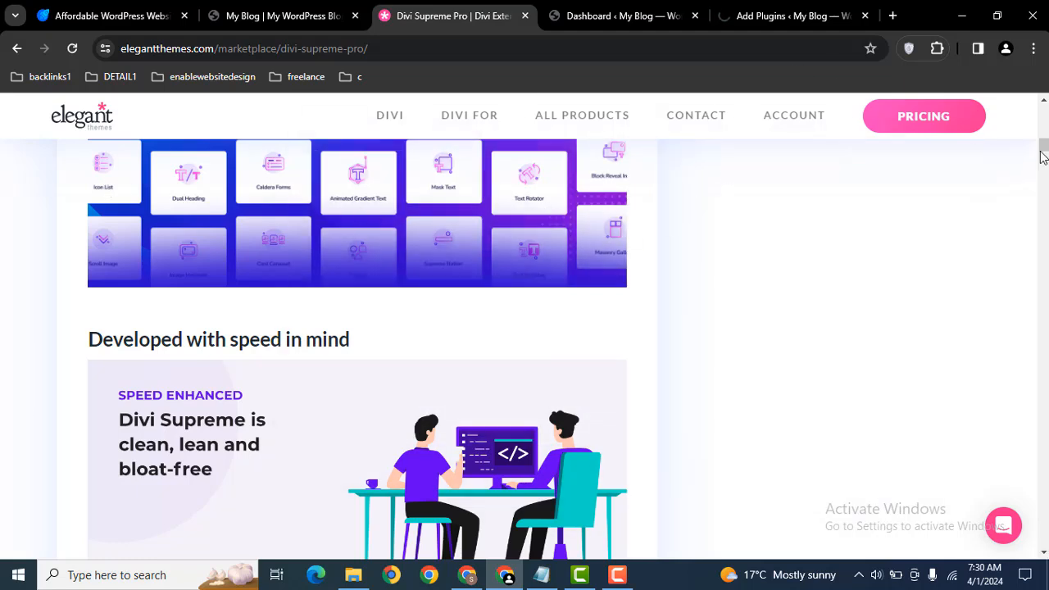
drag(1044, 155, 1044, 118)
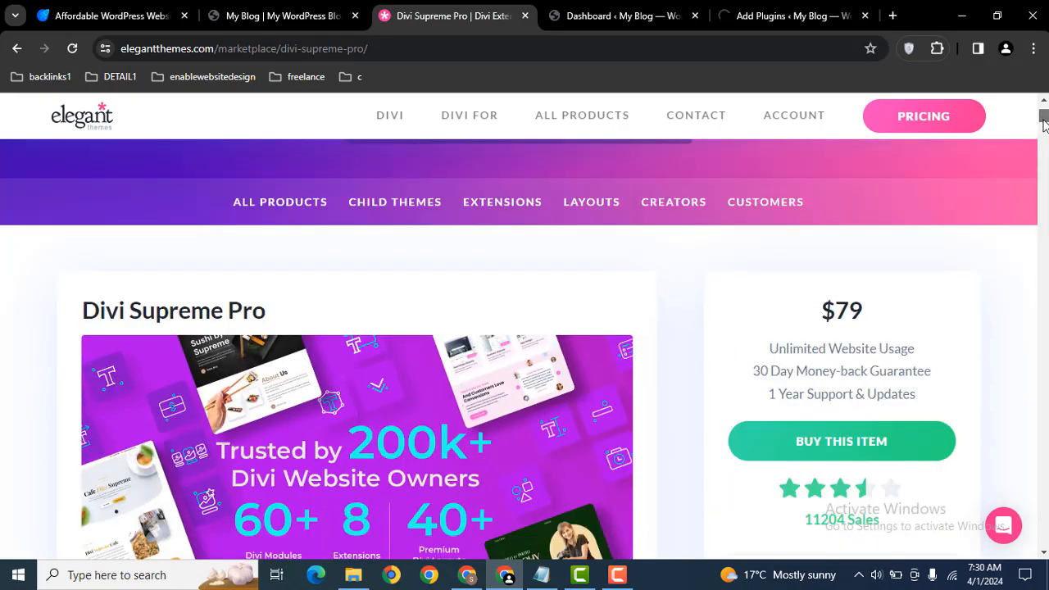
Activate the uploaded Divi Supreme Pro plugin, and install and activate the Divi Supreme Lite plugin it requires.
click(769, 4)
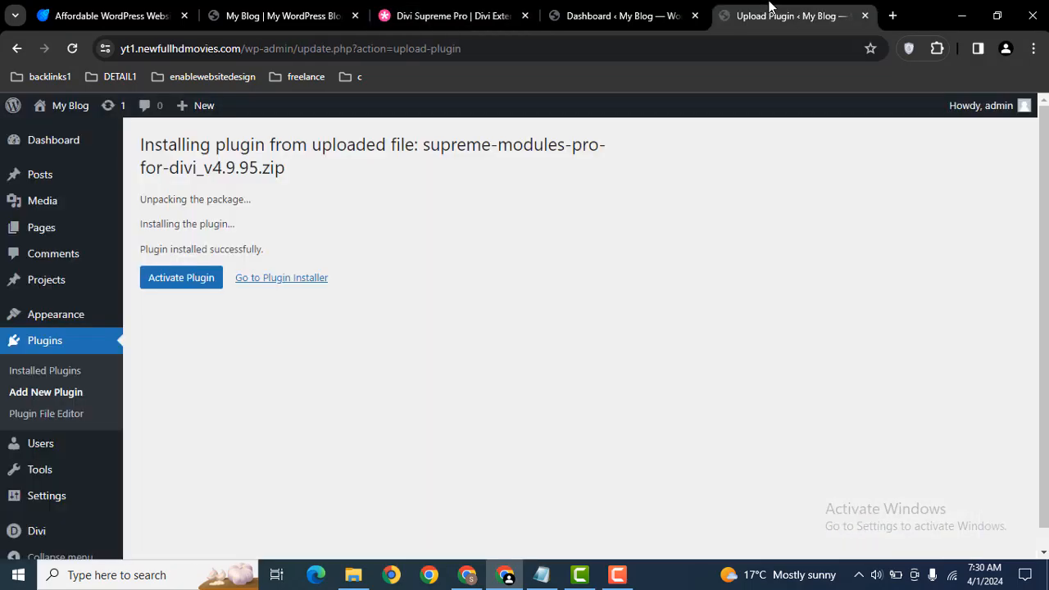
click(197, 280)
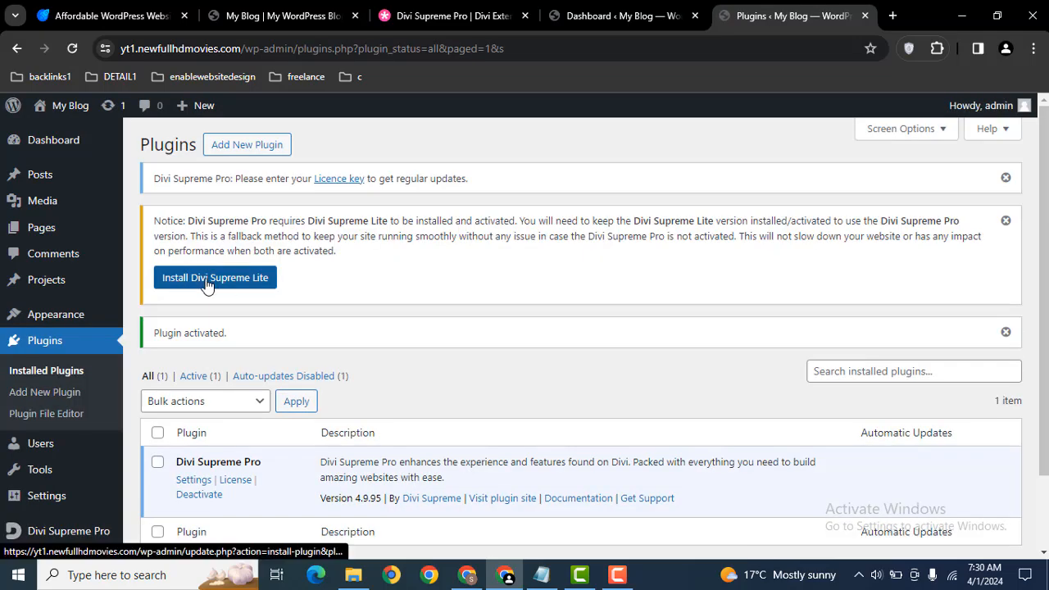
click(178, 283)
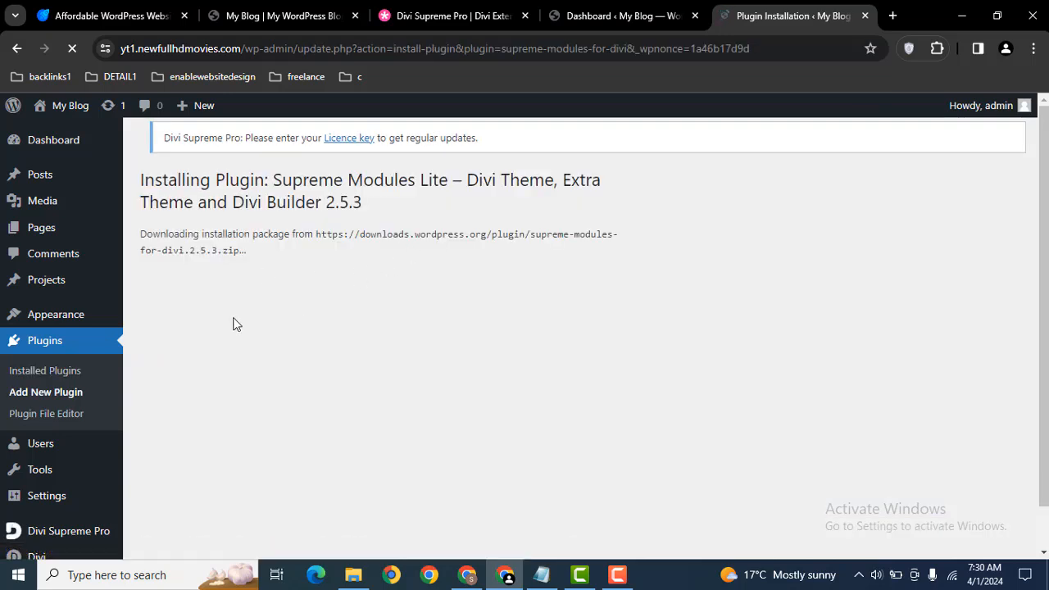
click(170, 365)
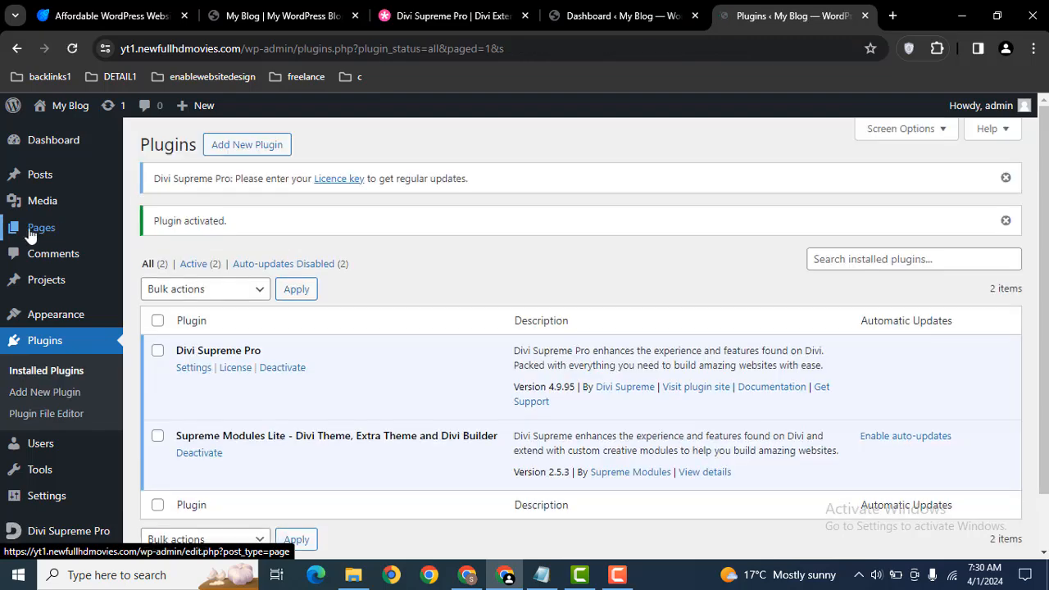
Open the Home page for editing with Divi and its public view in separate tabs, ending in the builder.
click(35, 234)
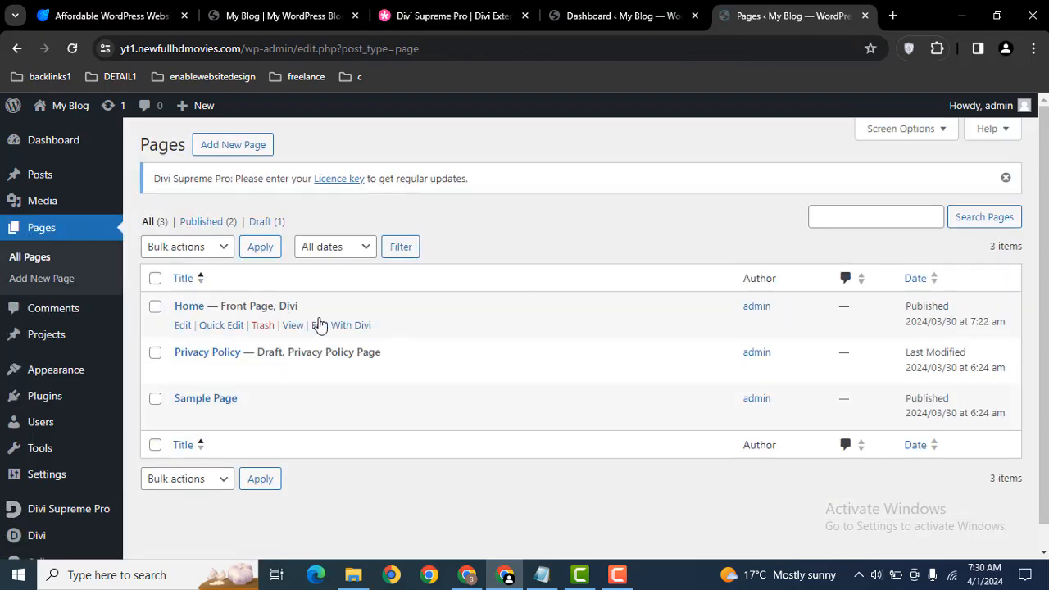
ctrl+click(333, 325)
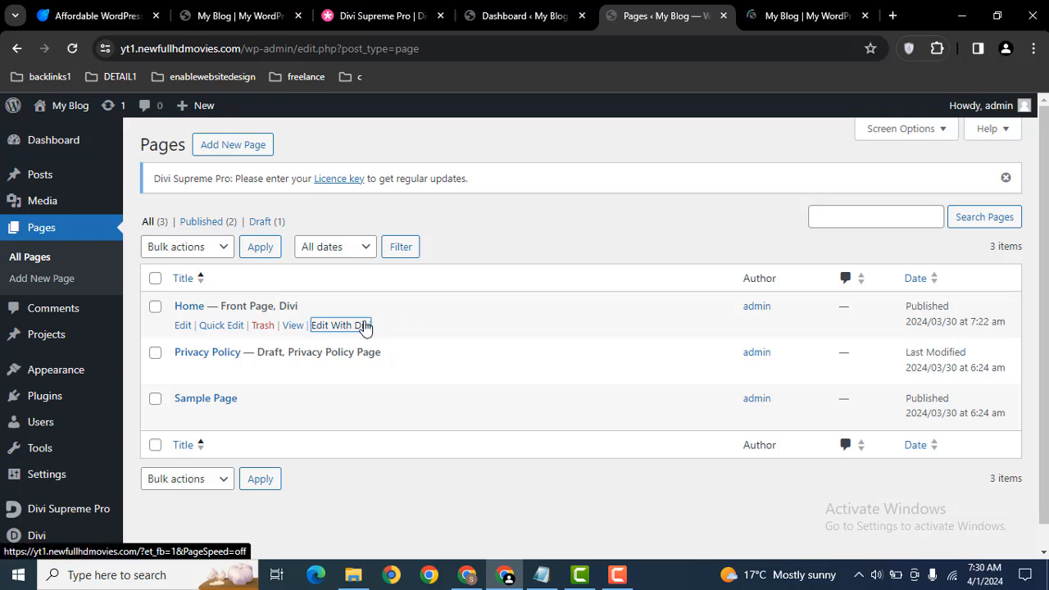
ctrl+click(292, 325)
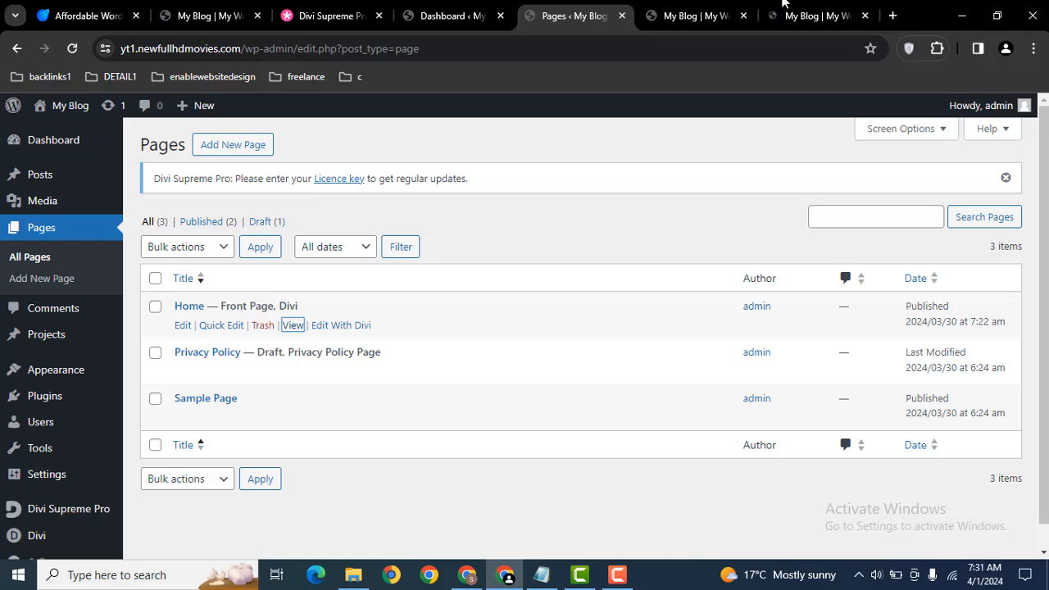
click(805, 10)
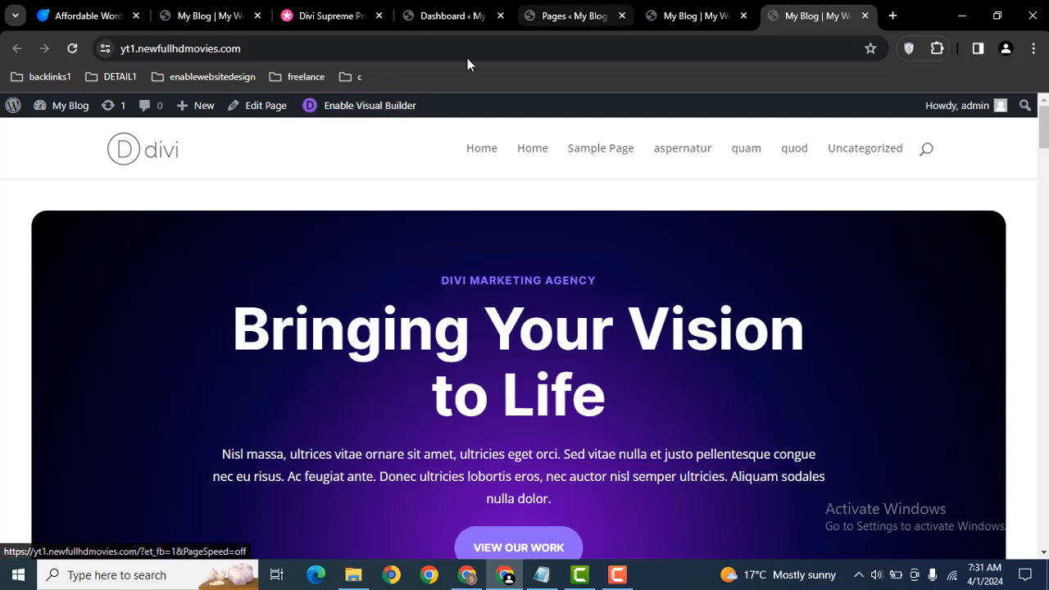
click(689, 7)
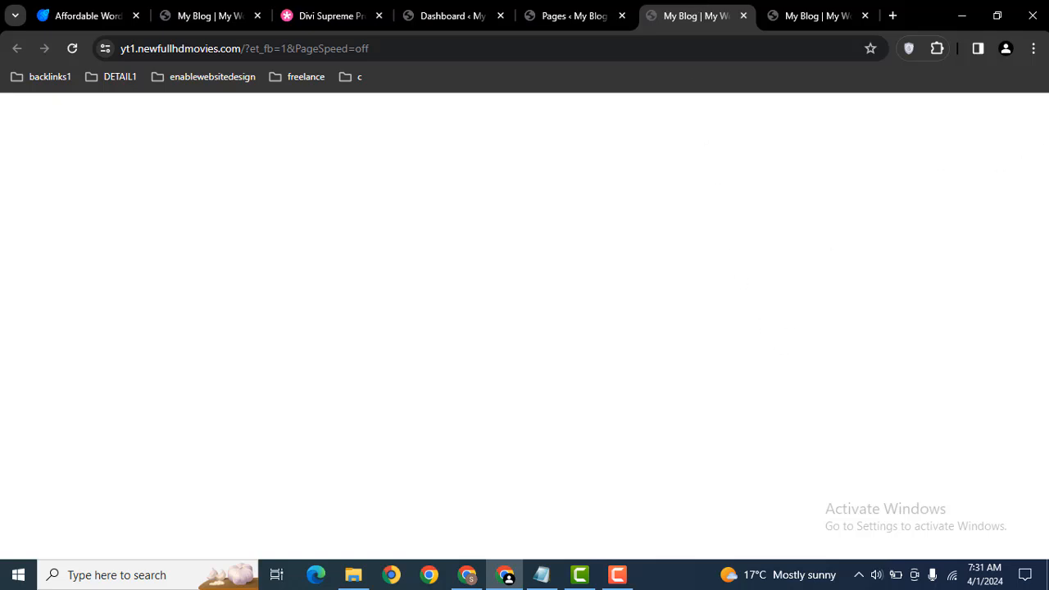
Insert a regular section with a three-column row above "Let's Turn Ideas Into Results" and add a Supreme Star Rating module to its first column.
scroll(989, 184, down, 5)
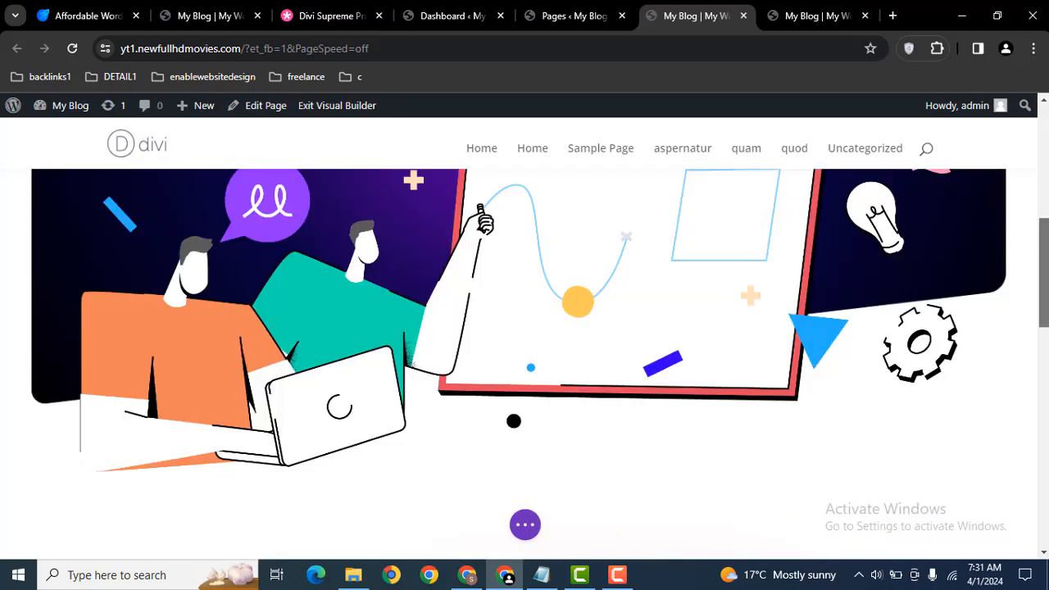
scroll(847, 305, down, 8)
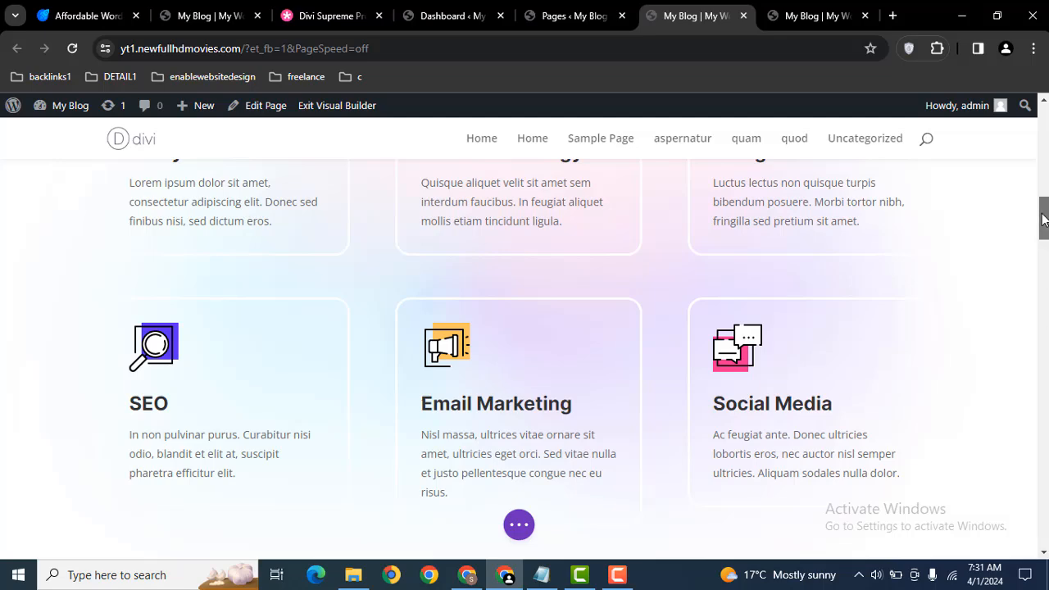
scroll(1045, 262, down, 4)
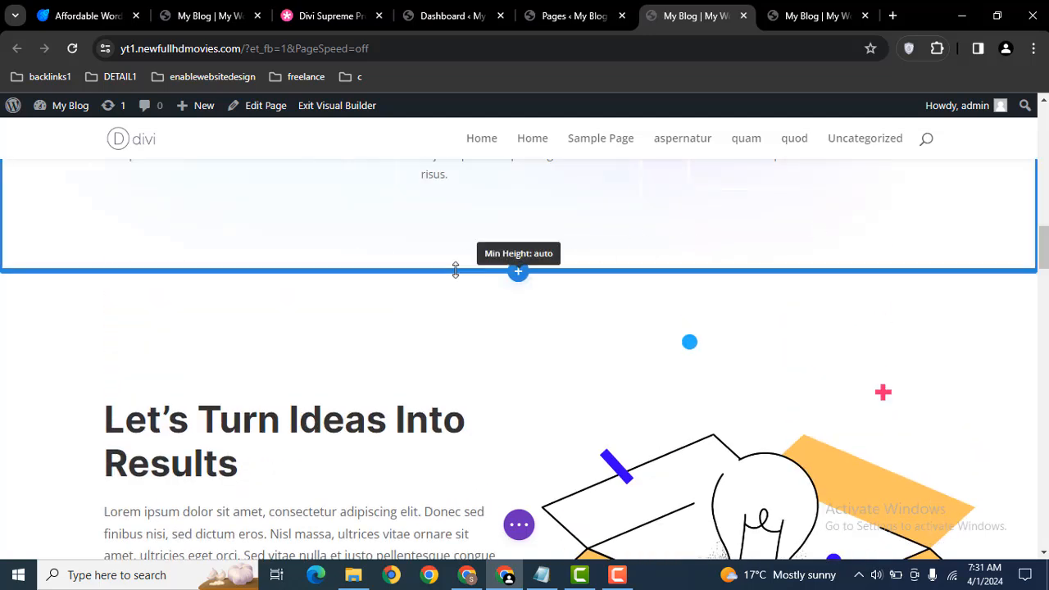
click(518, 271)
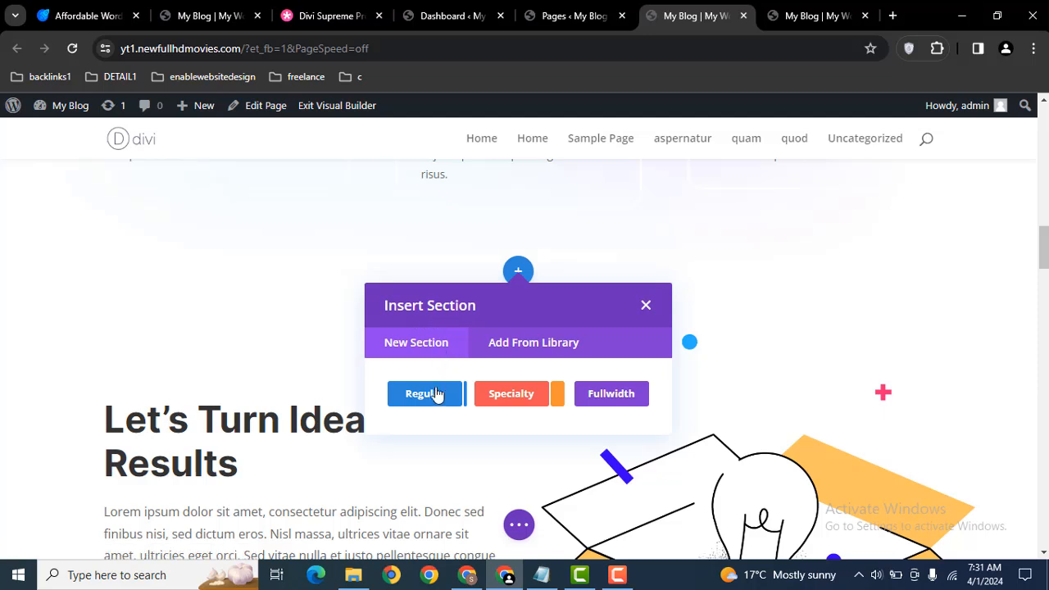
click(436, 395)
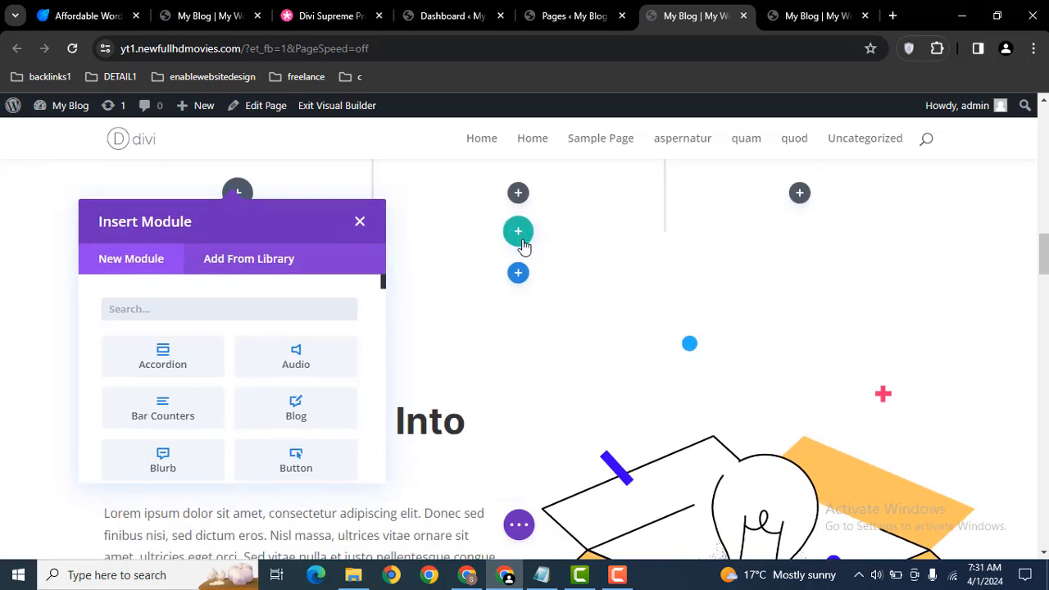
text(rat)
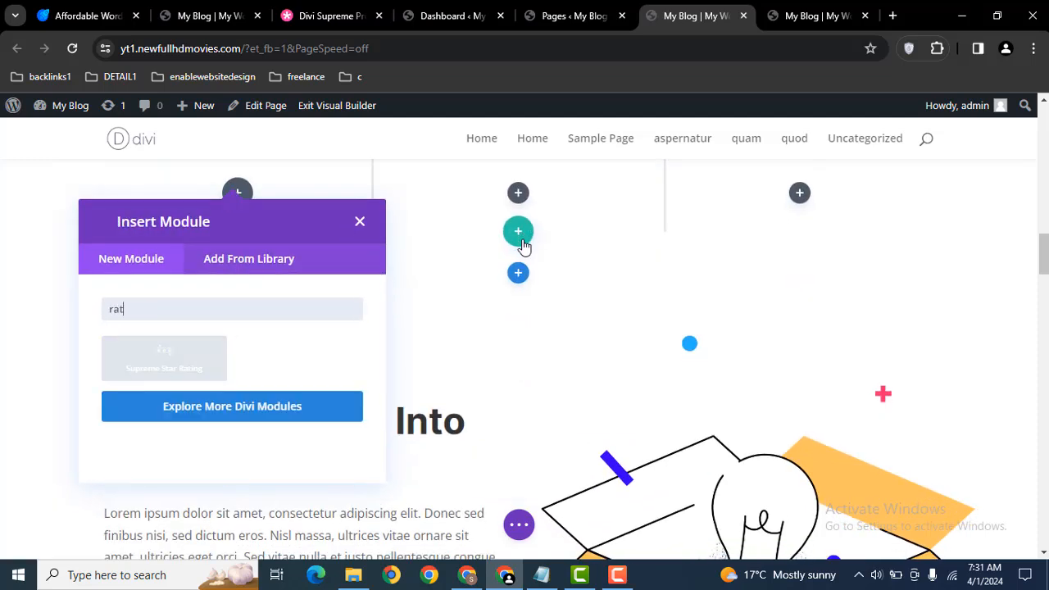
click(172, 366)
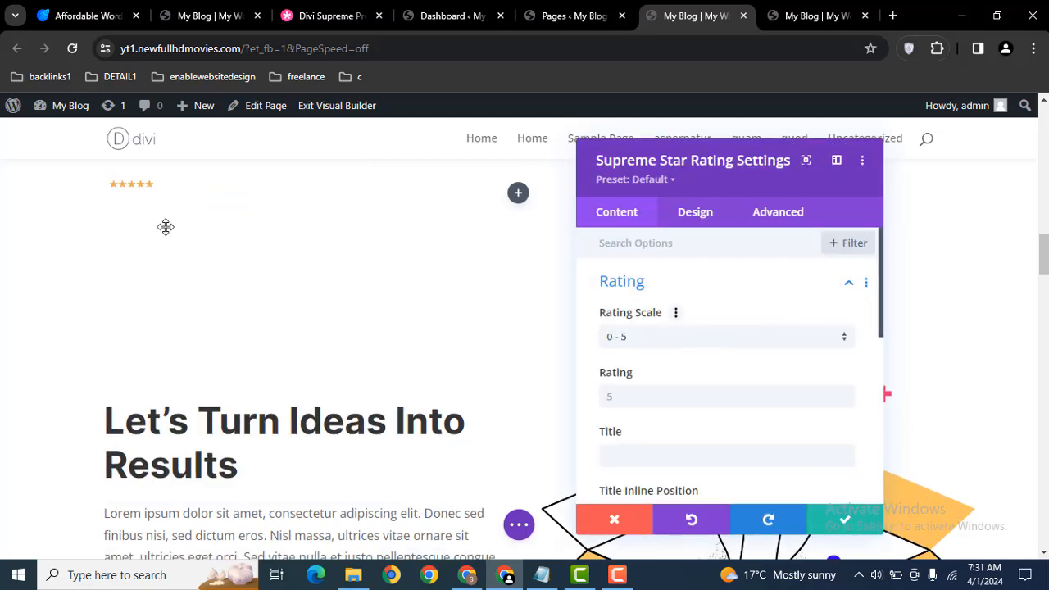
Try the 0 - 10 rating scale on the star rating module and set it back to 0 - 5.
click(680, 348)
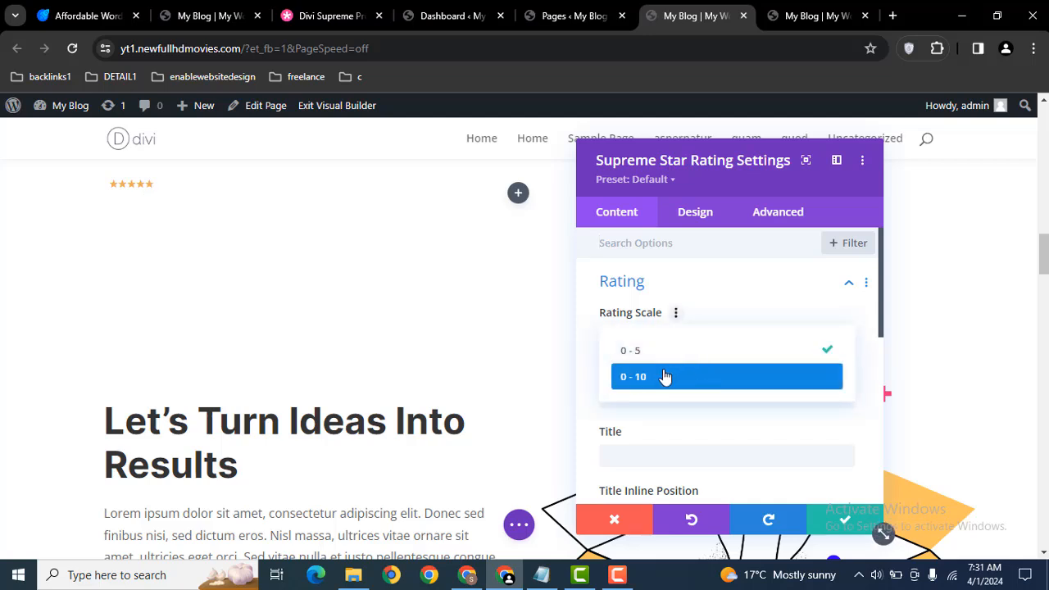
click(664, 376)
click(631, 338)
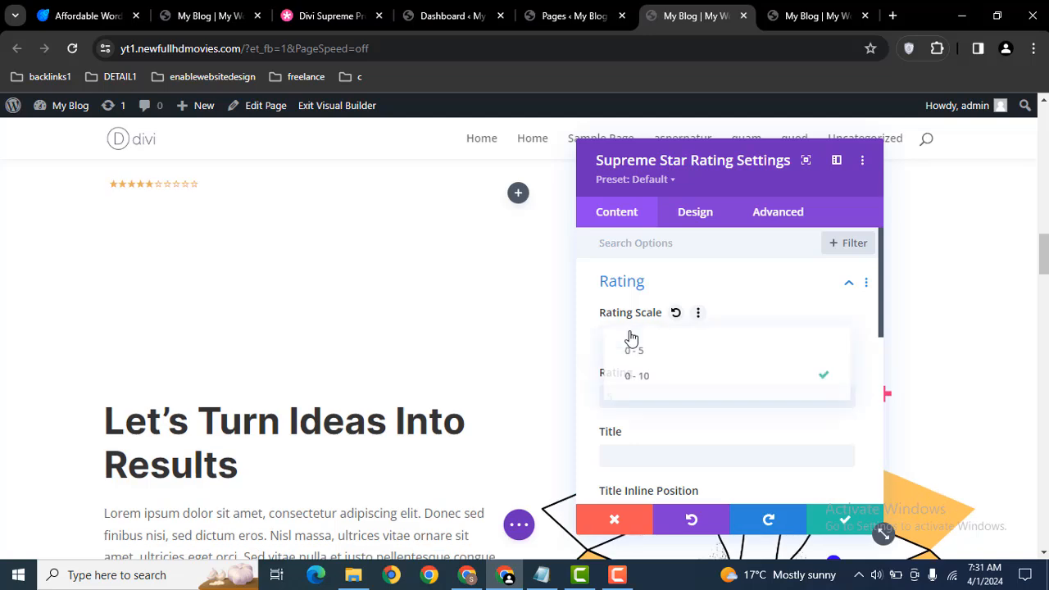
click(628, 350)
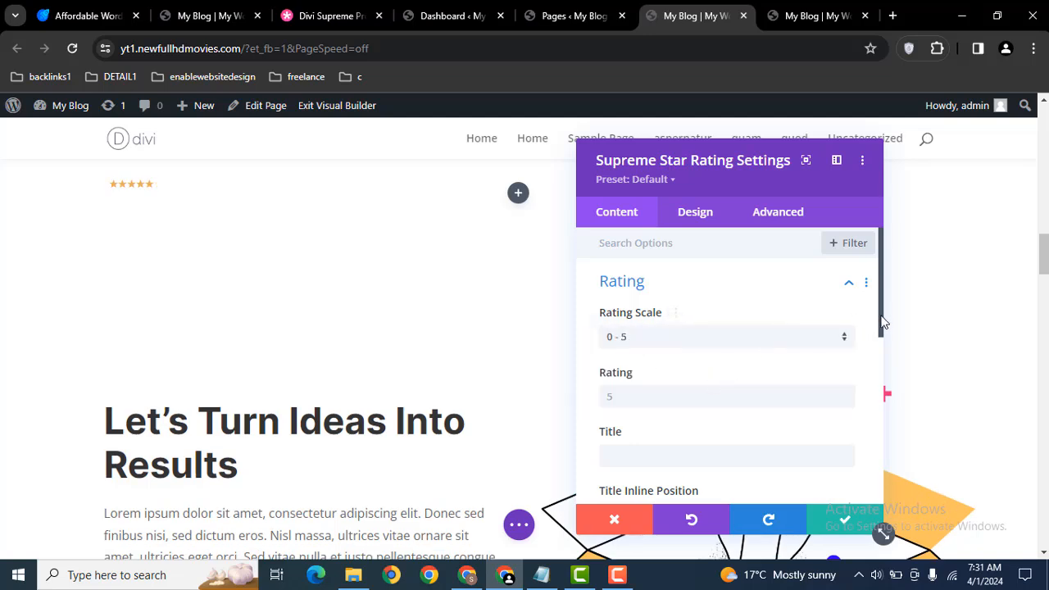
drag(883, 322, 883, 335)
click(688, 362)
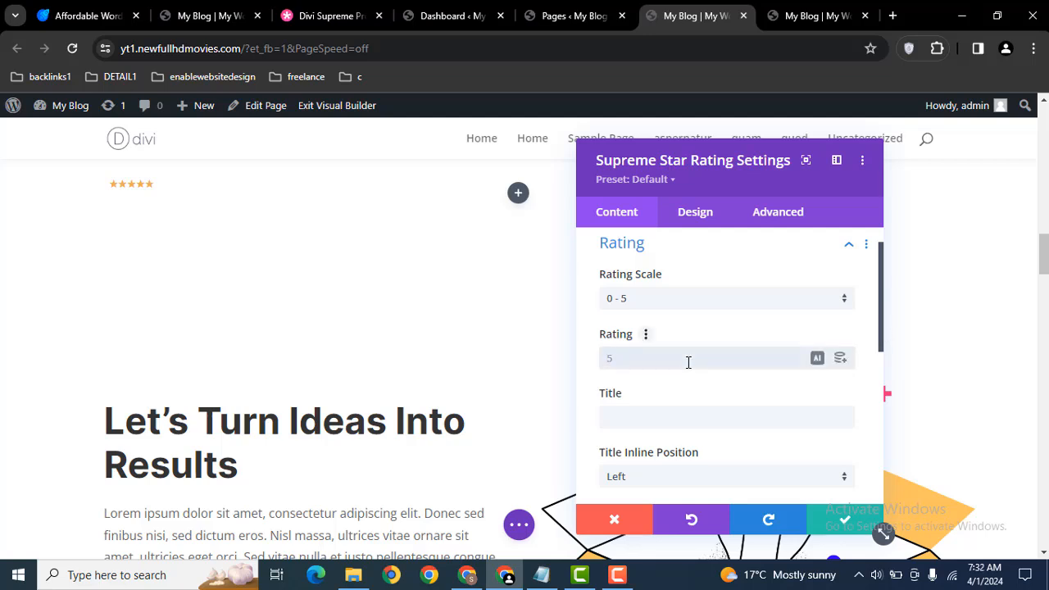
key(Caps_Lock)
text(R)
key(Caps_Lock)
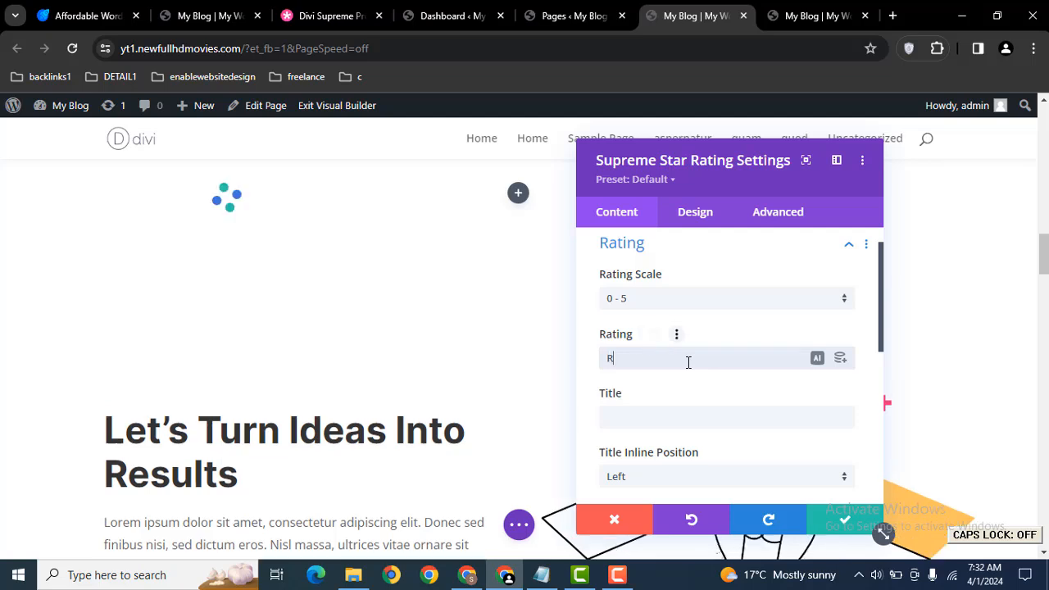
text(ating)
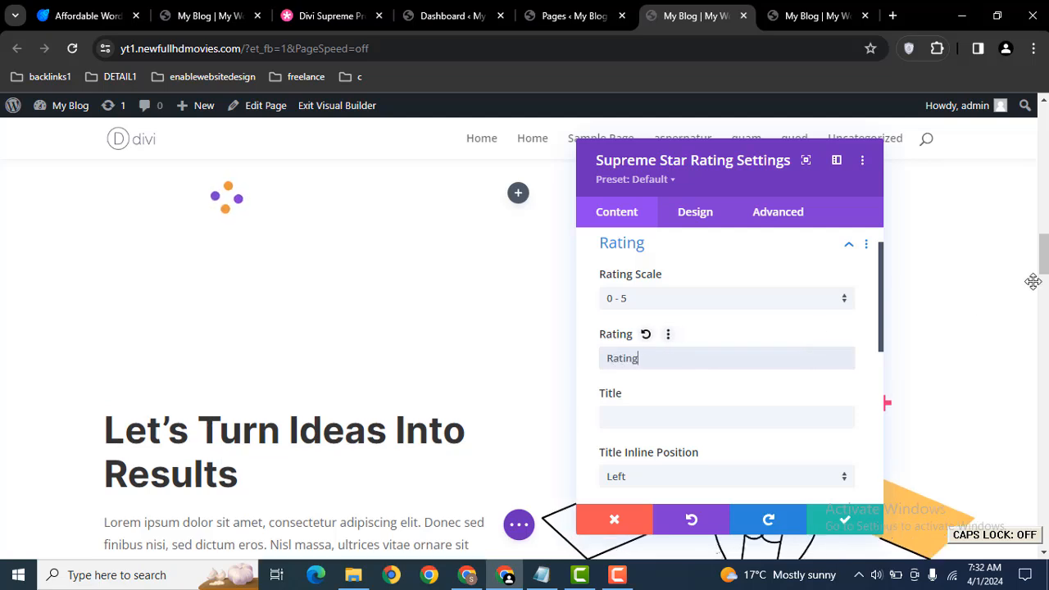
scroll(1045, 254, down, 5)
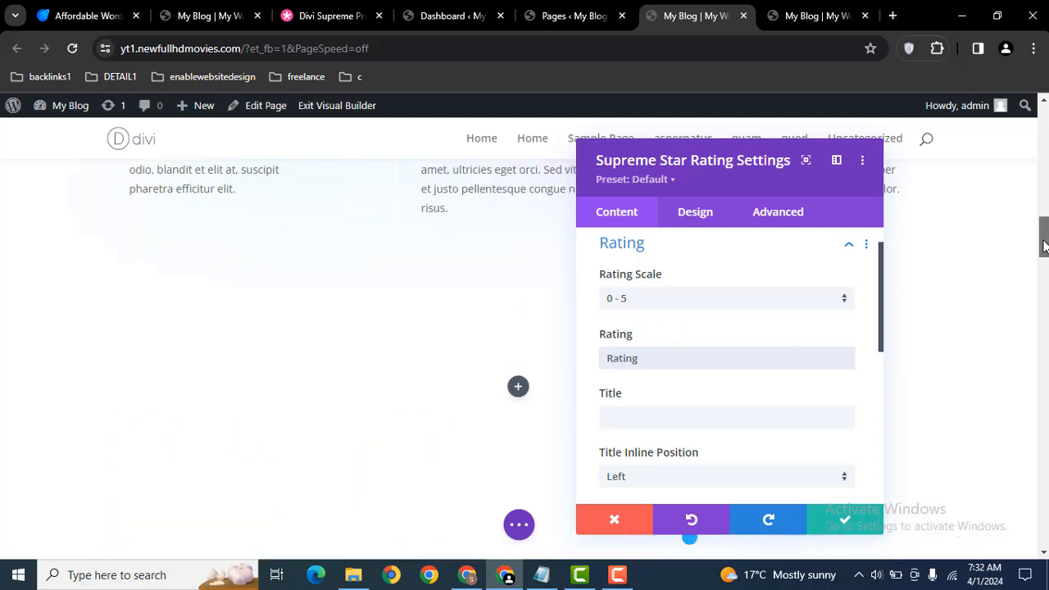
scroll(1045, 256, up, 6)
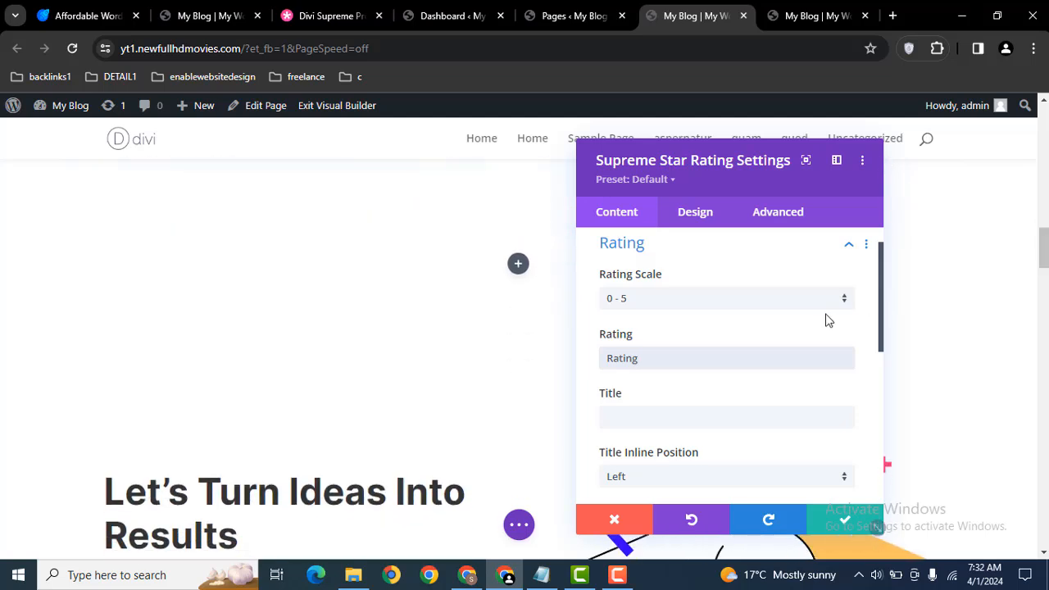
double_click(715, 356)
key(BackSpace)
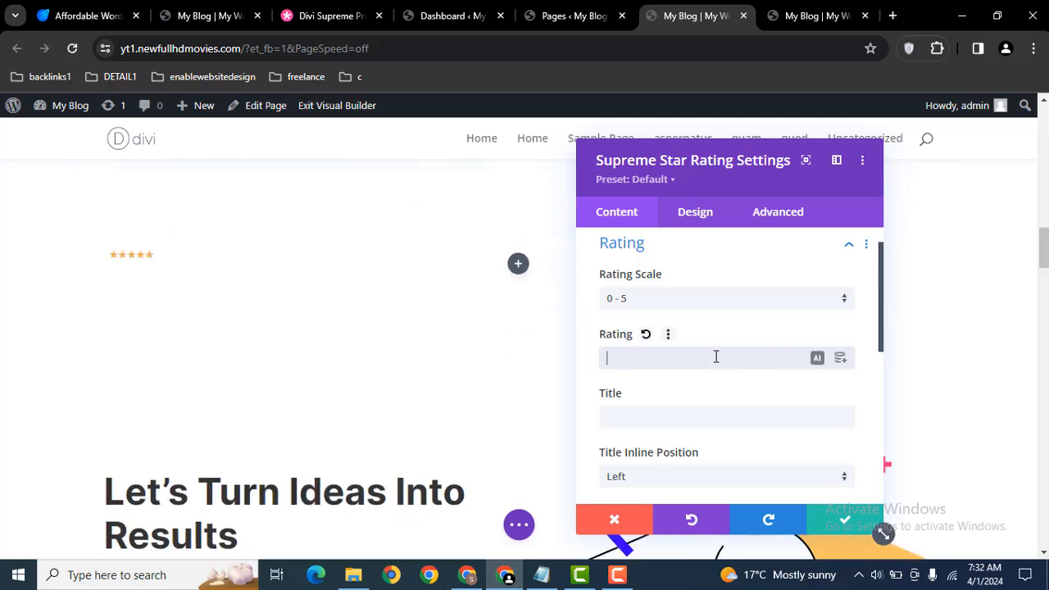
Enter "Rating" as the title of the star rating module.
click(652, 421)
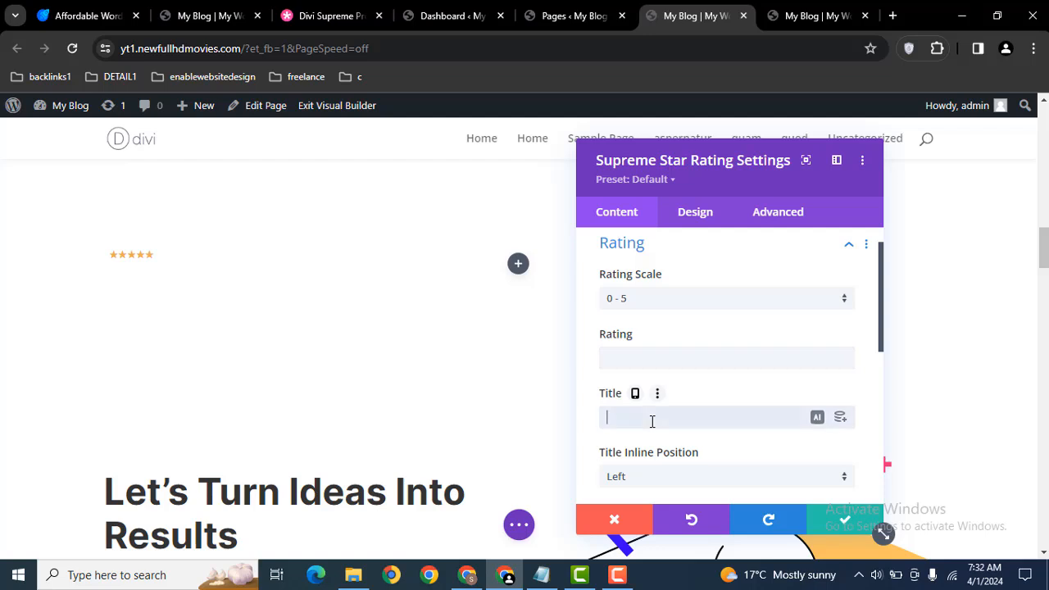
key(Caps_Lock)
text(Rat)
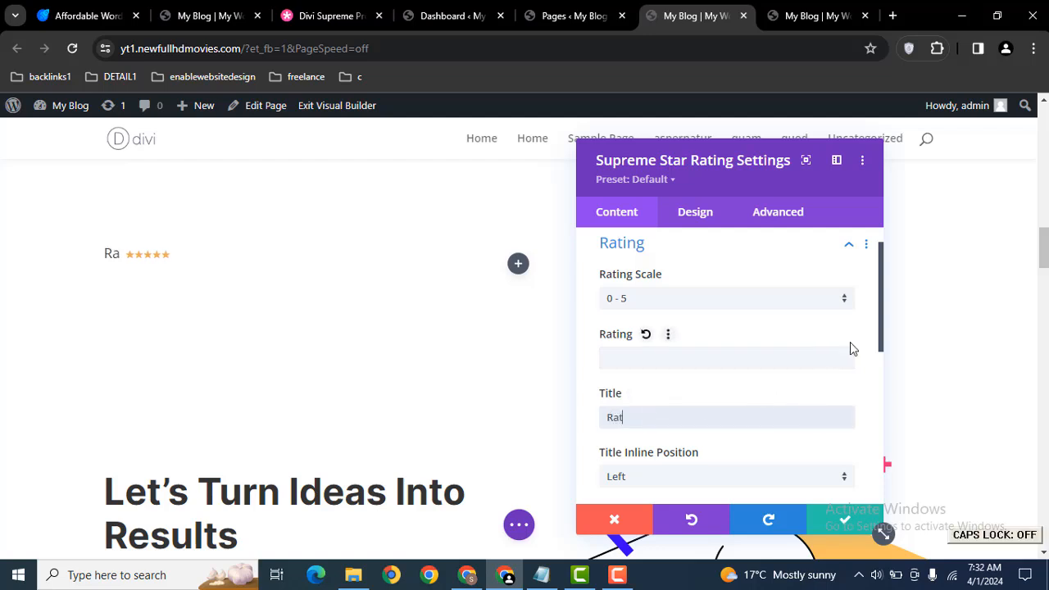
text(ing)
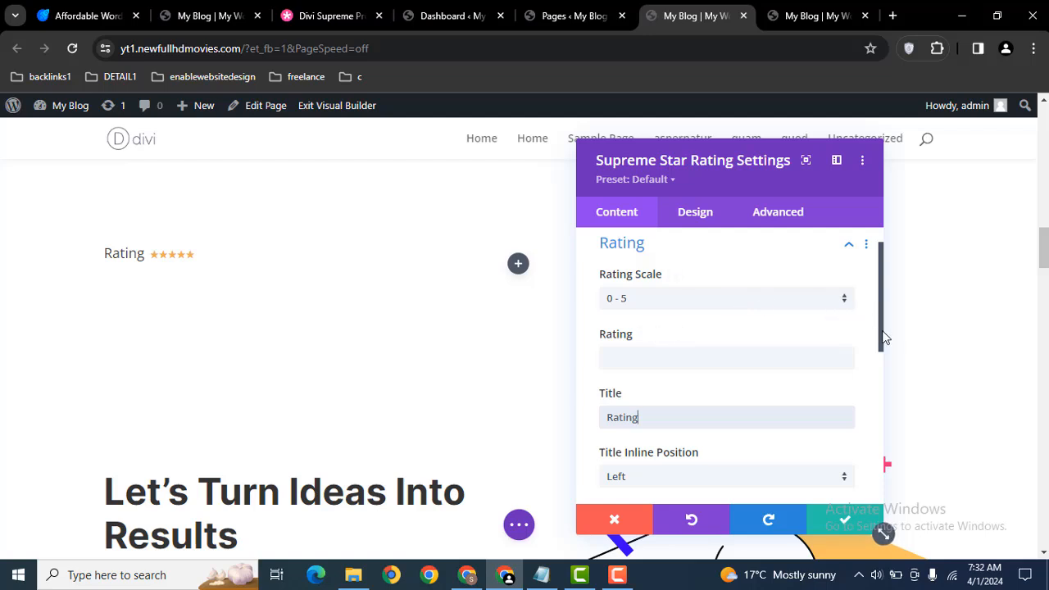
Try the Right title inline position on the star rating module and set it back to Left.
drag(885, 338, 887, 402)
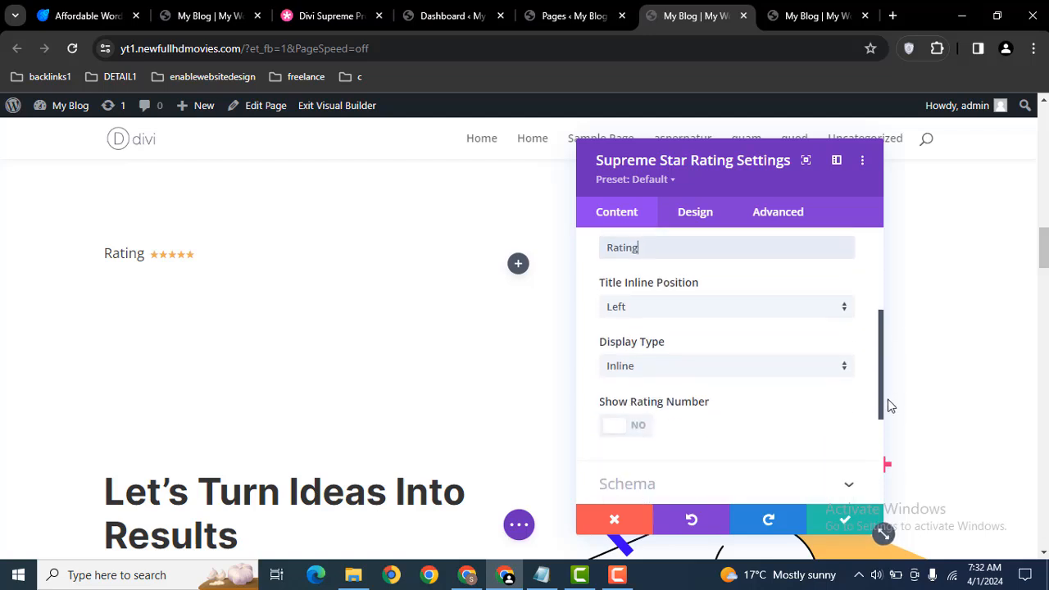
click(653, 305)
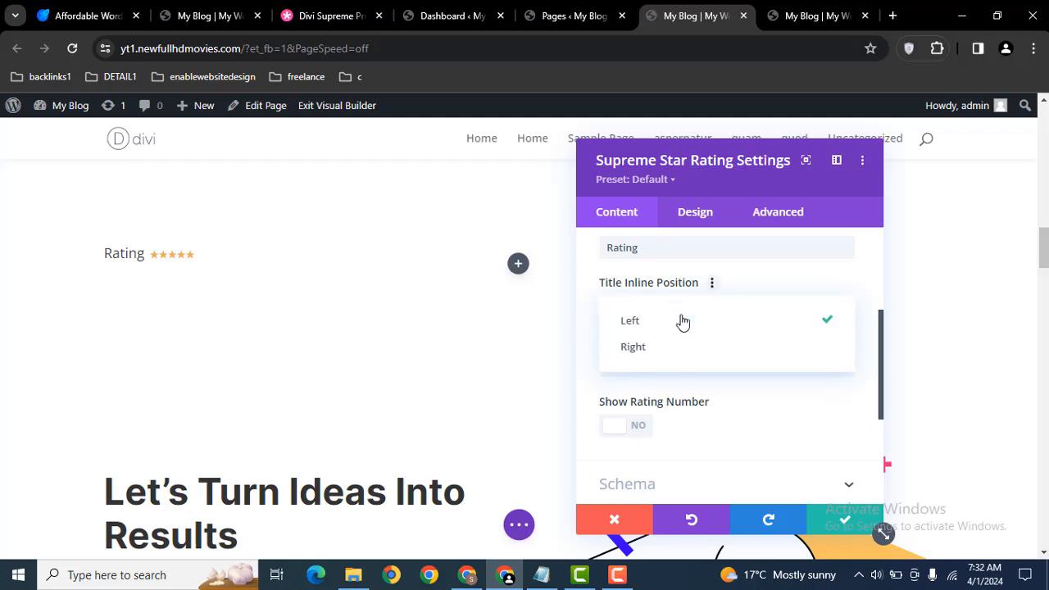
click(670, 354)
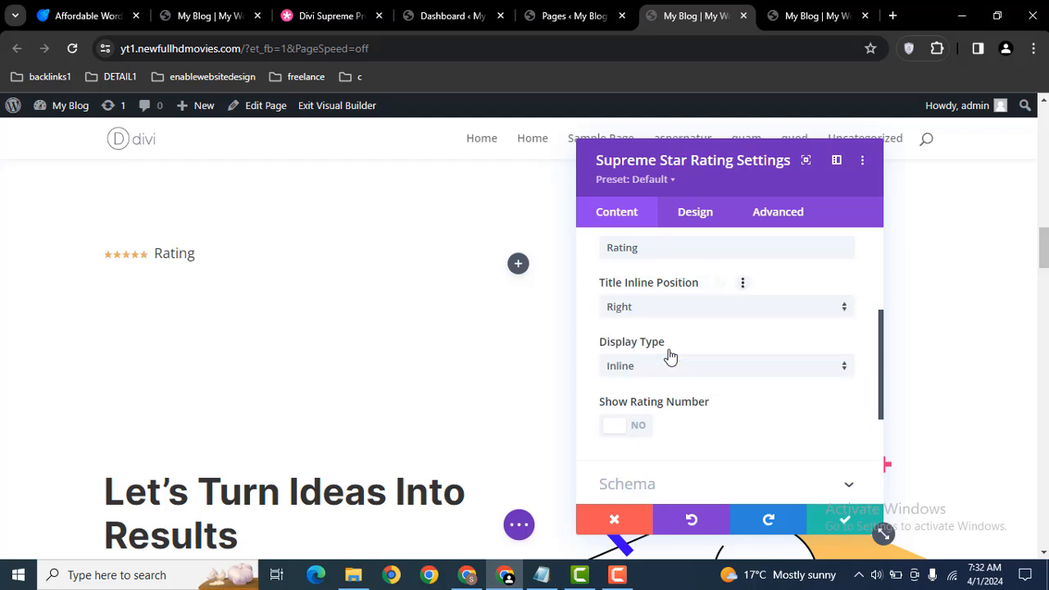
click(636, 313)
click(628, 321)
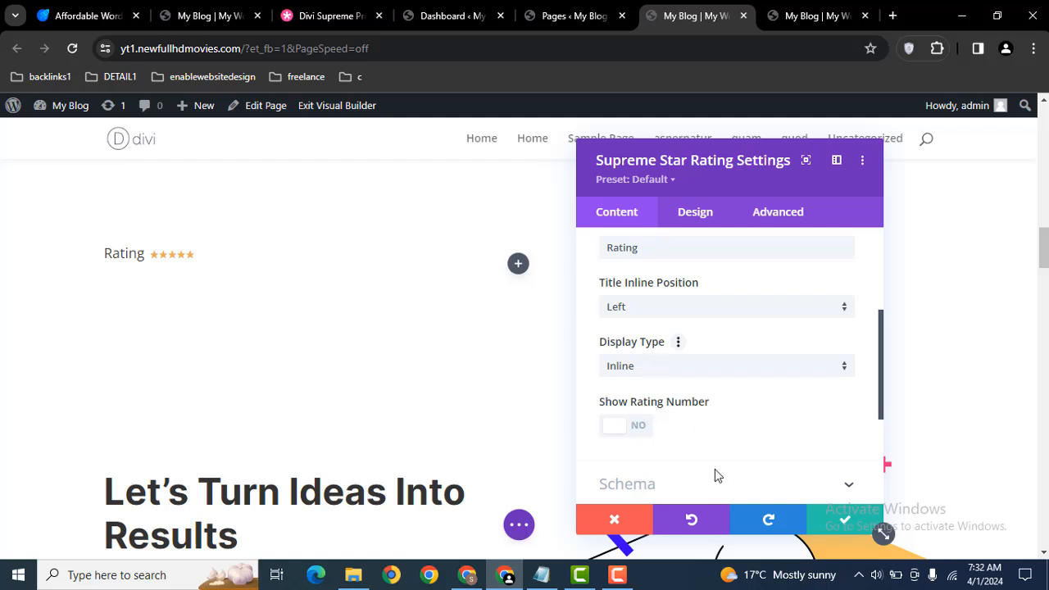
Expand the module's Schema options, then try centre alignment for the stars and clear it again.
drag(884, 418, 883, 464)
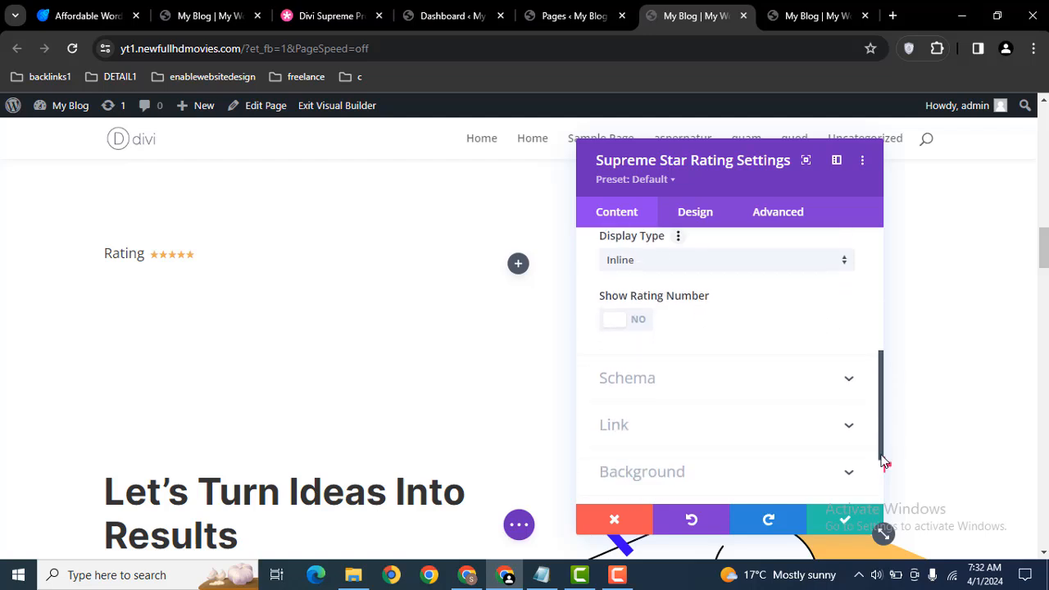
click(636, 371)
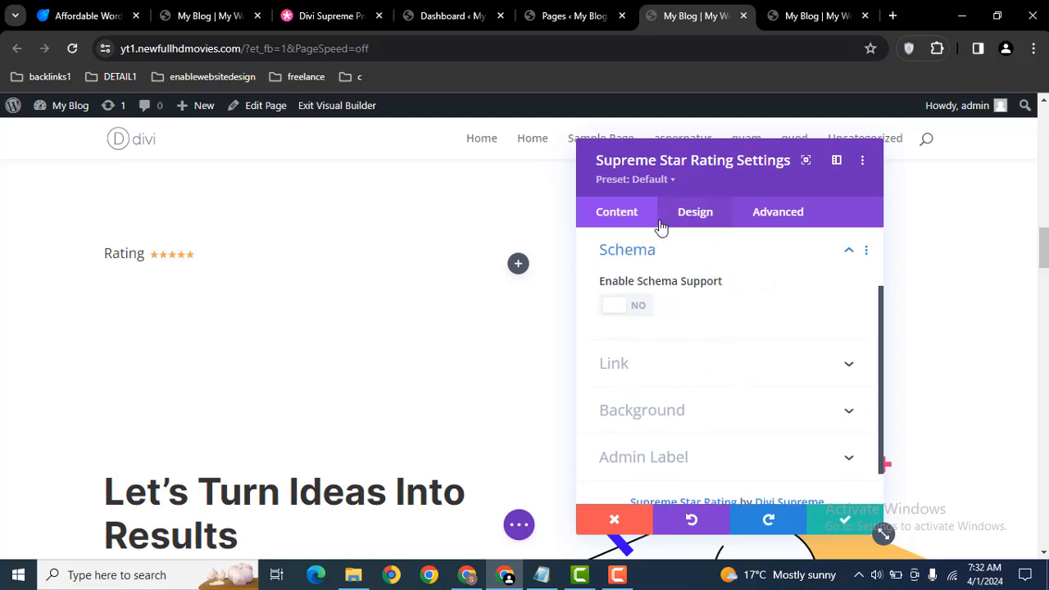
click(696, 214)
click(677, 297)
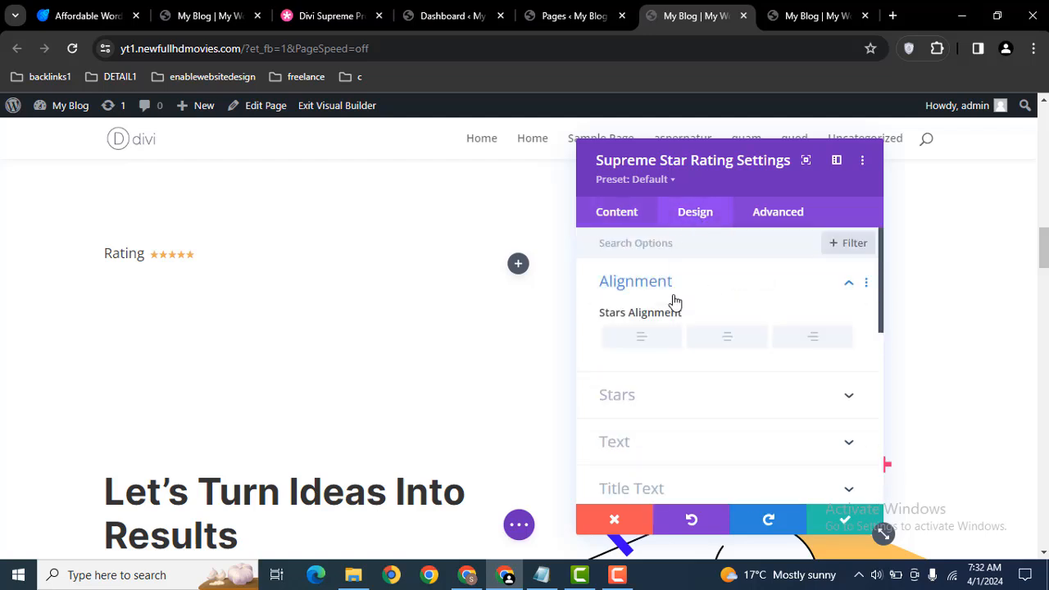
click(744, 336)
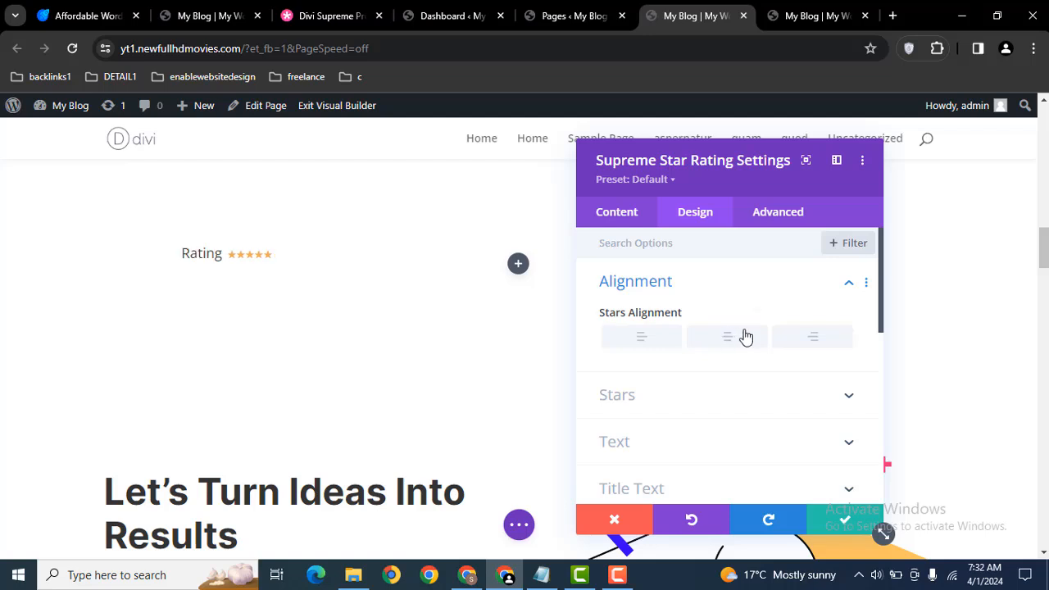
click(722, 344)
Change the stars' color to the saved blue swatch and set their size to 21px.
click(708, 398)
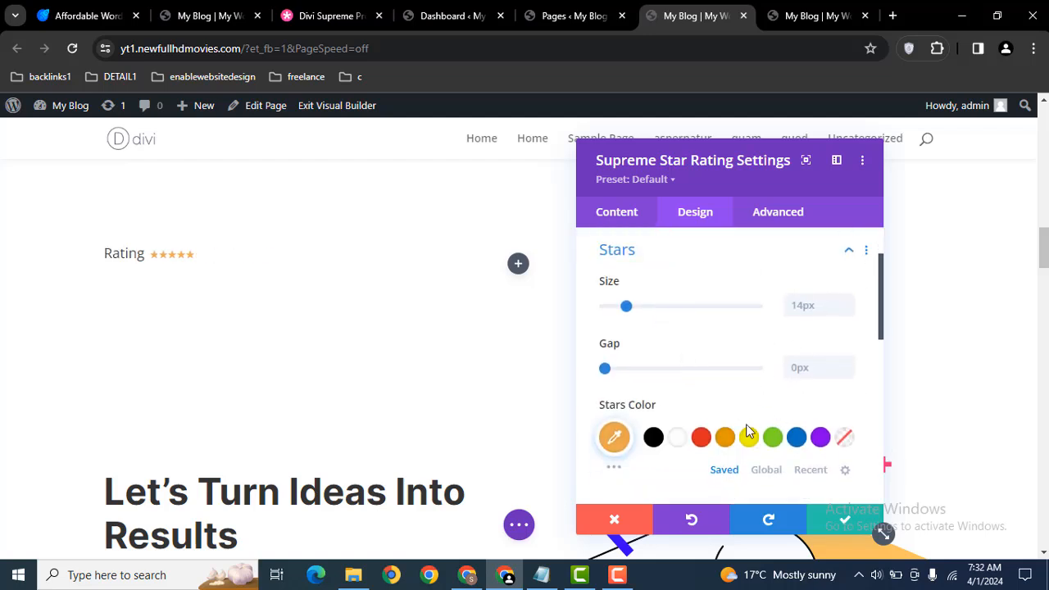
click(796, 438)
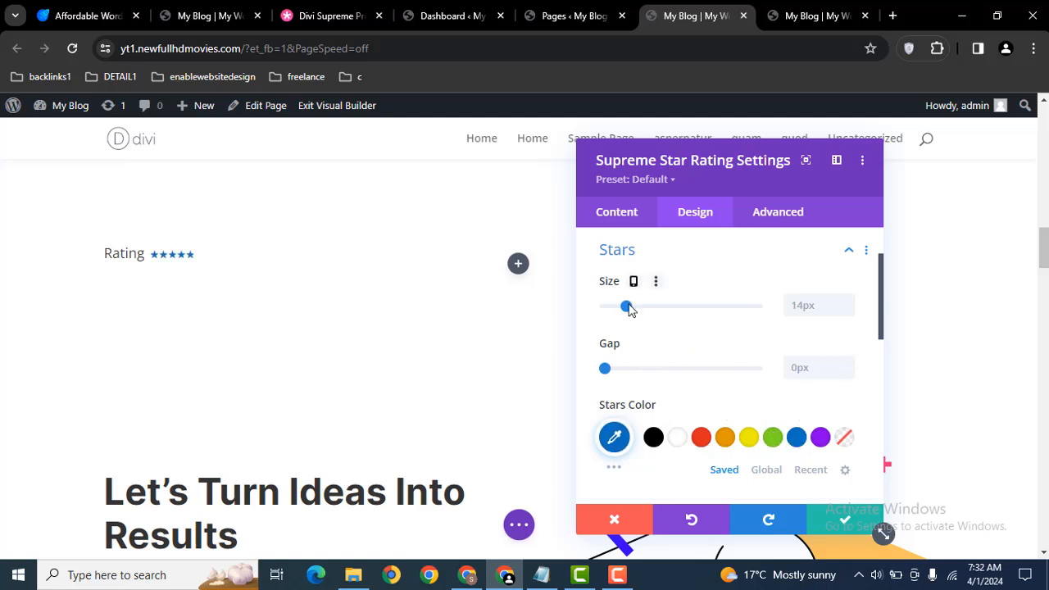
mouse_move(628, 308)
mouse_down()
mouse_move(648, 307)
mouse_move(639, 308)
mouse_up()
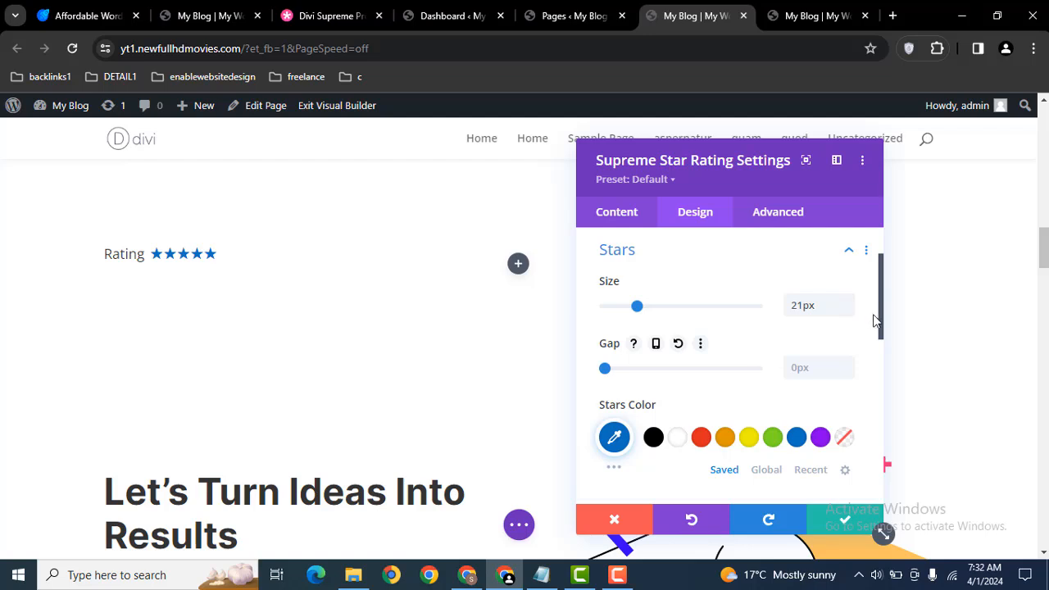
Look over the remaining design options, save the star rating module's settings and expand the builder's page controls.
drag(881, 327, 884, 386)
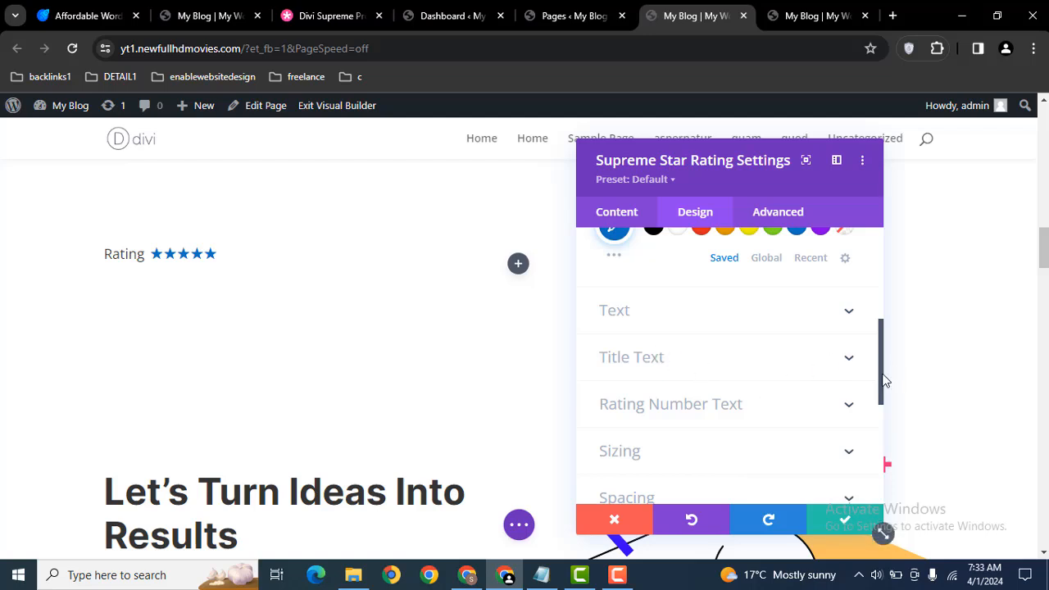
drag(882, 386, 891, 420)
scroll(891, 438, down, 1)
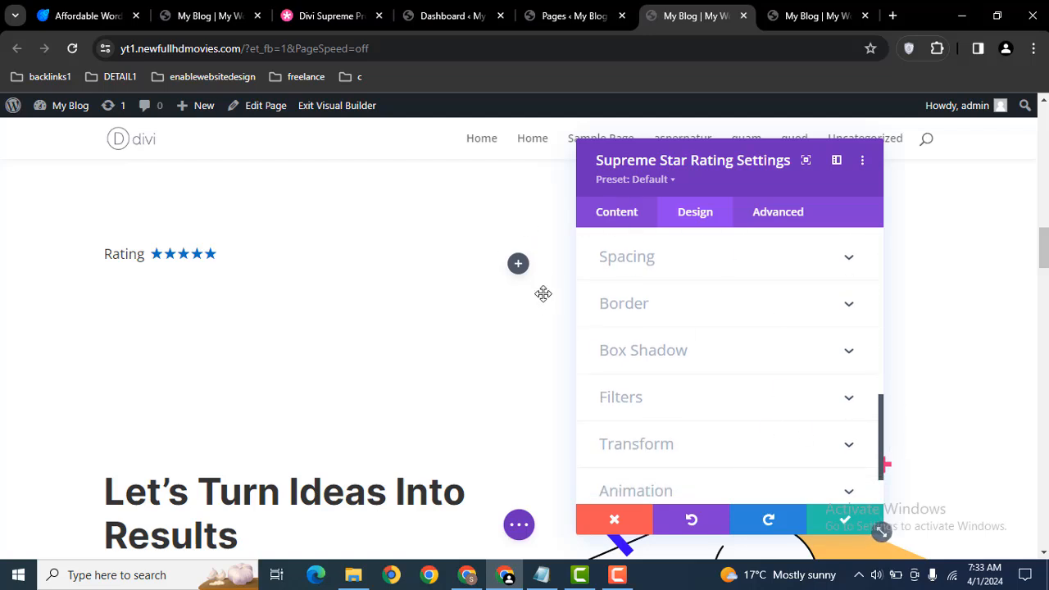
click(841, 519)
click(525, 524)
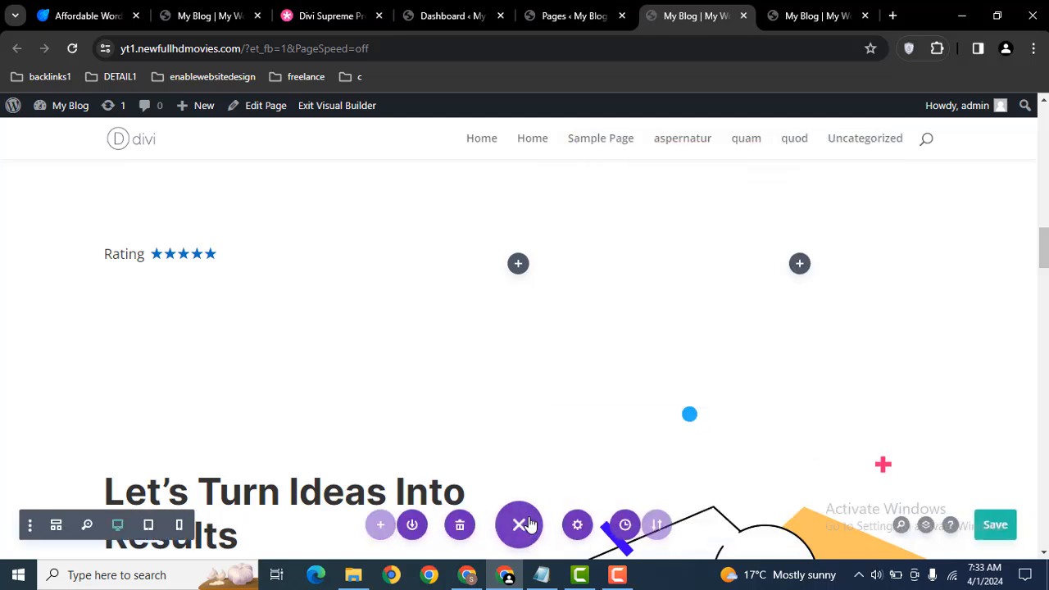